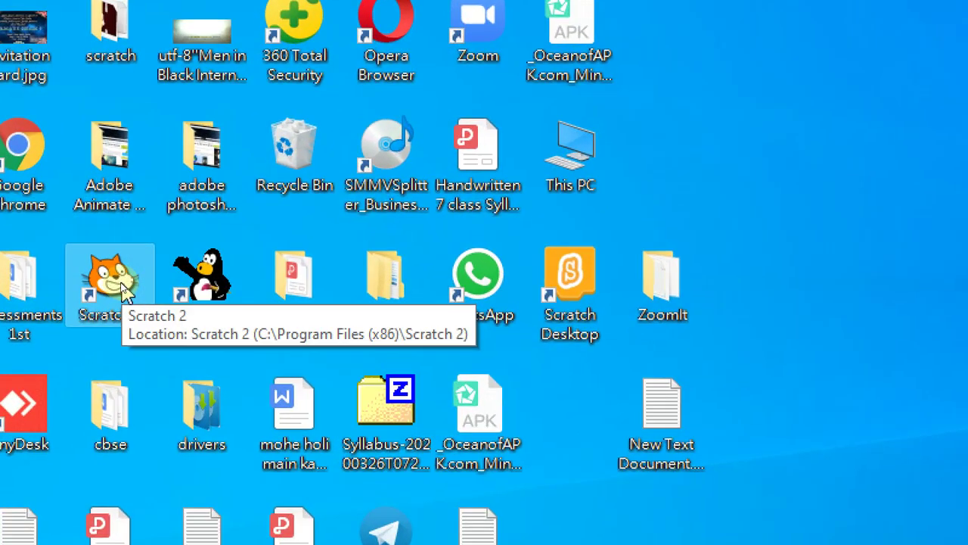
Step: Launch the Scratch 2 offline editor, maximize it, then close it
double_click(125, 287)
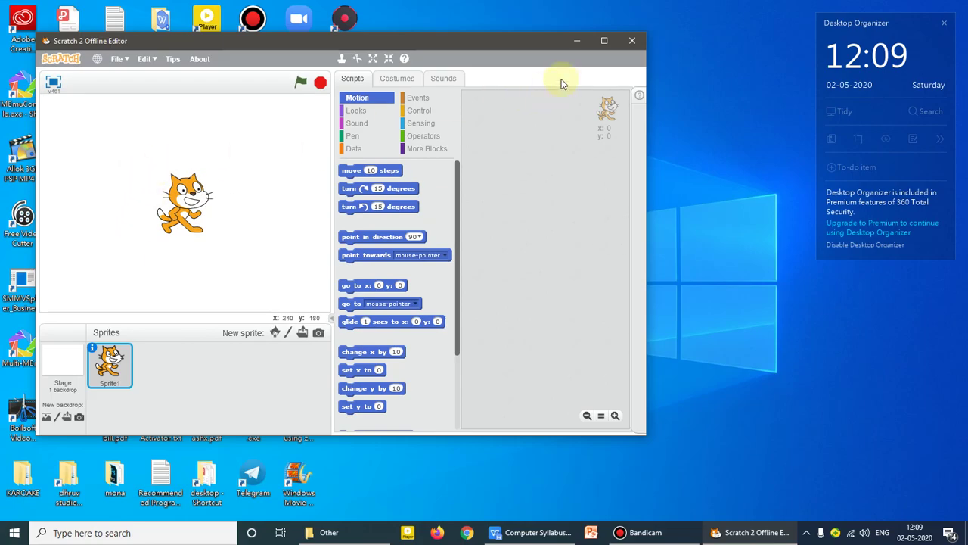
click(605, 41)
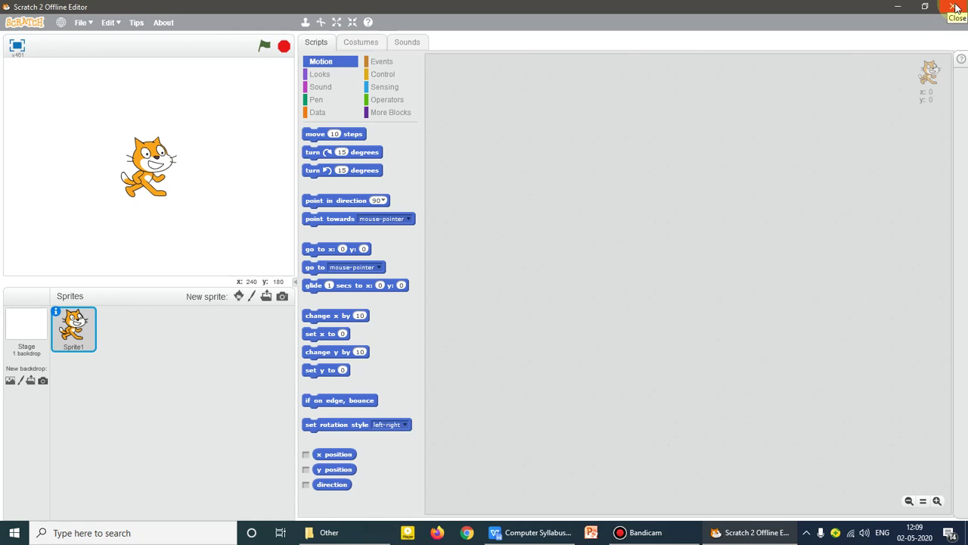
click(955, 7)
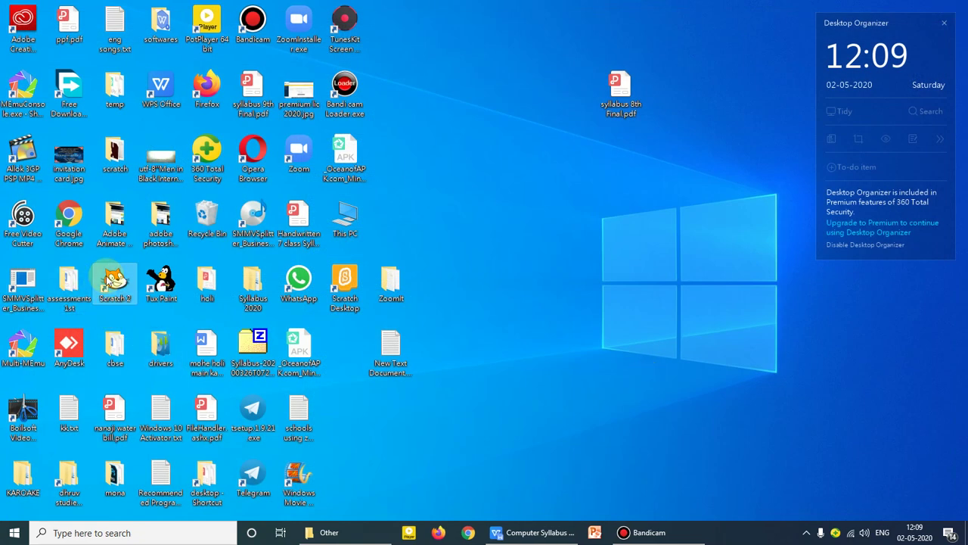
Step: Launch Scratch Desktop from its desktop shortcut, maximize it, then close it
click(446, 478)
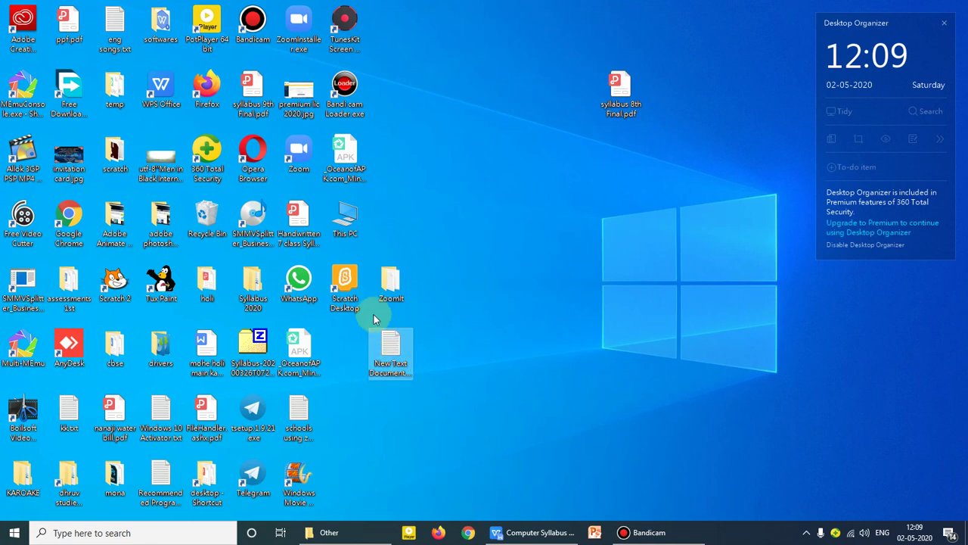
click(345, 286)
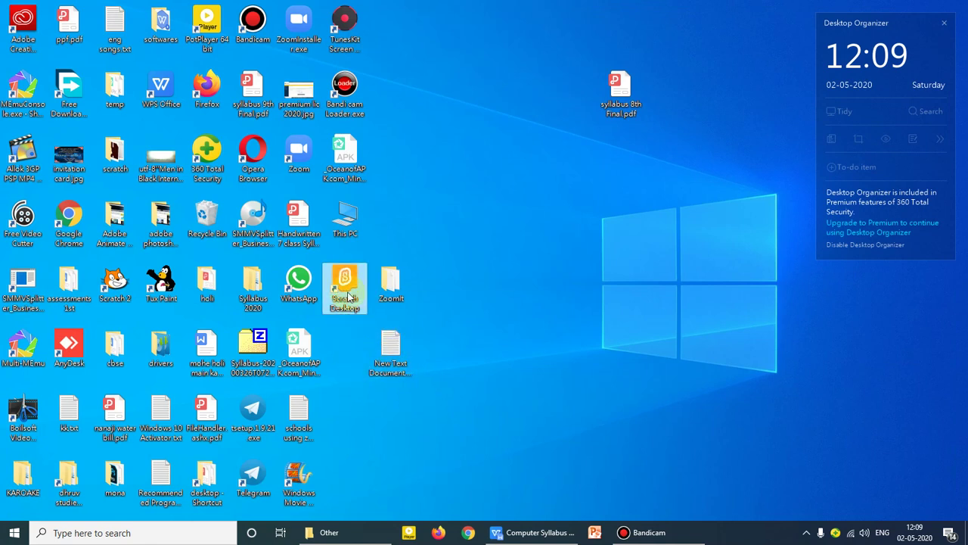
double_click(345, 286)
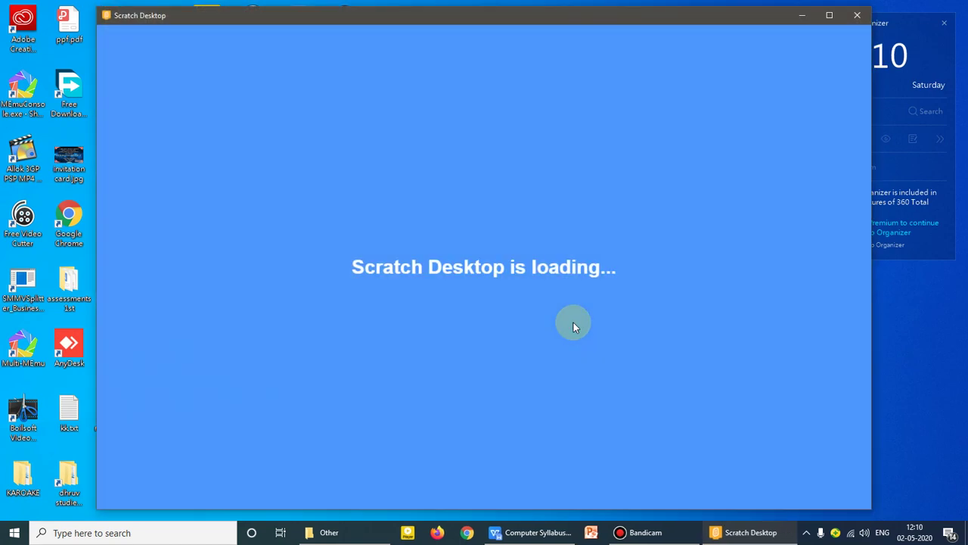
click(829, 15)
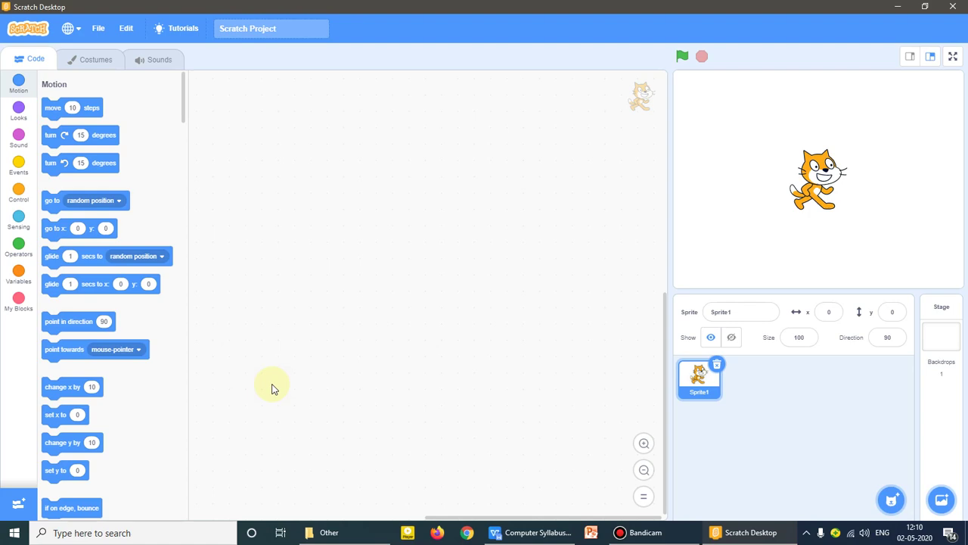
click(953, 6)
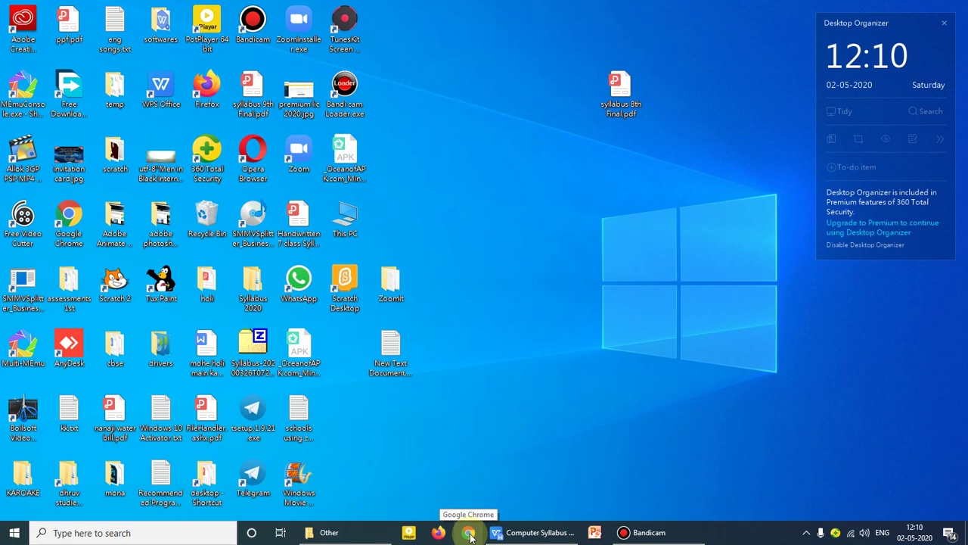
Step: Search Google in Chrome for 'scratch download'
click(469, 534)
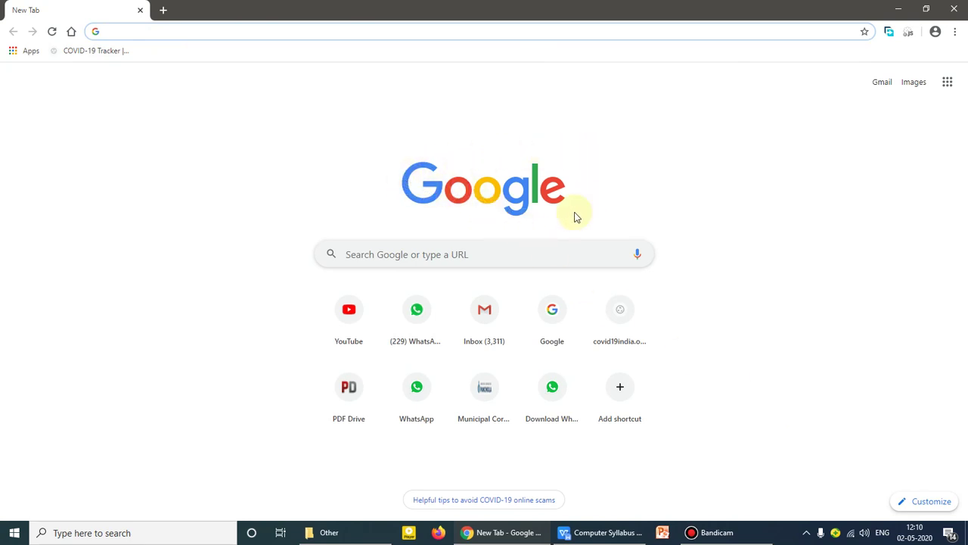
click(420, 257)
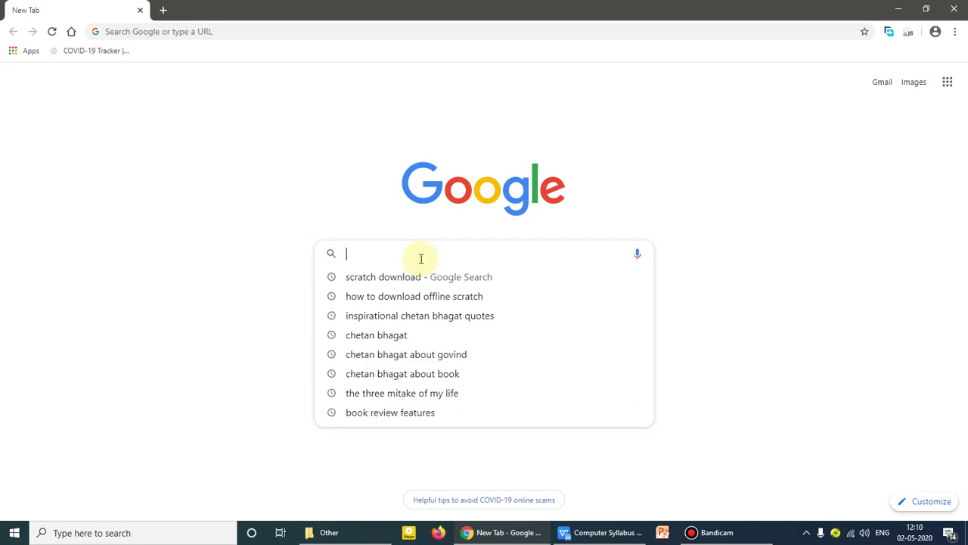
text(sc)
text(ratch down)
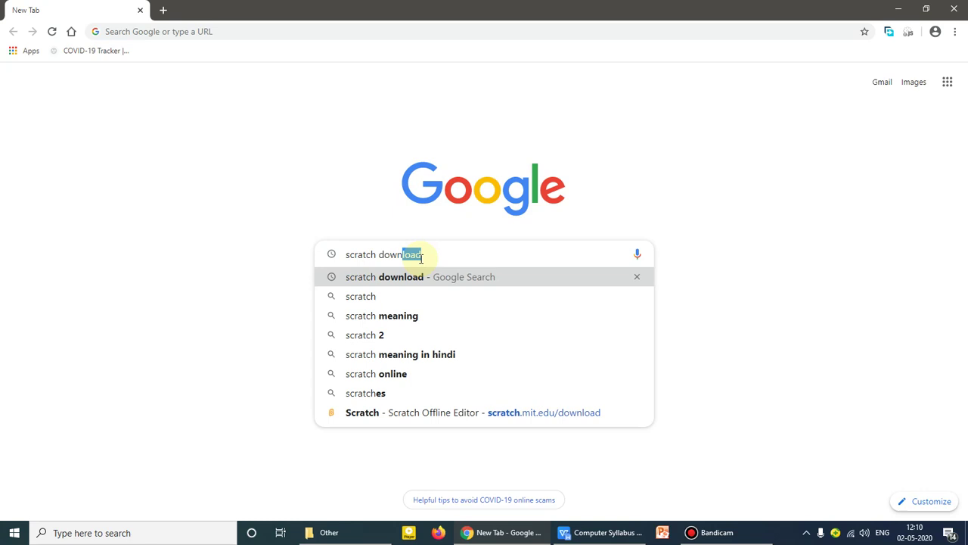
text(load)
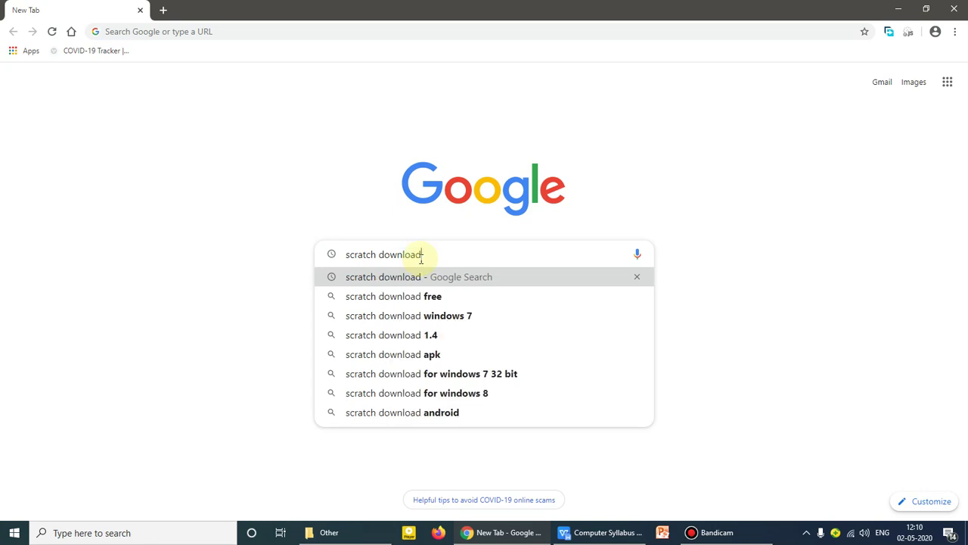
key(Return)
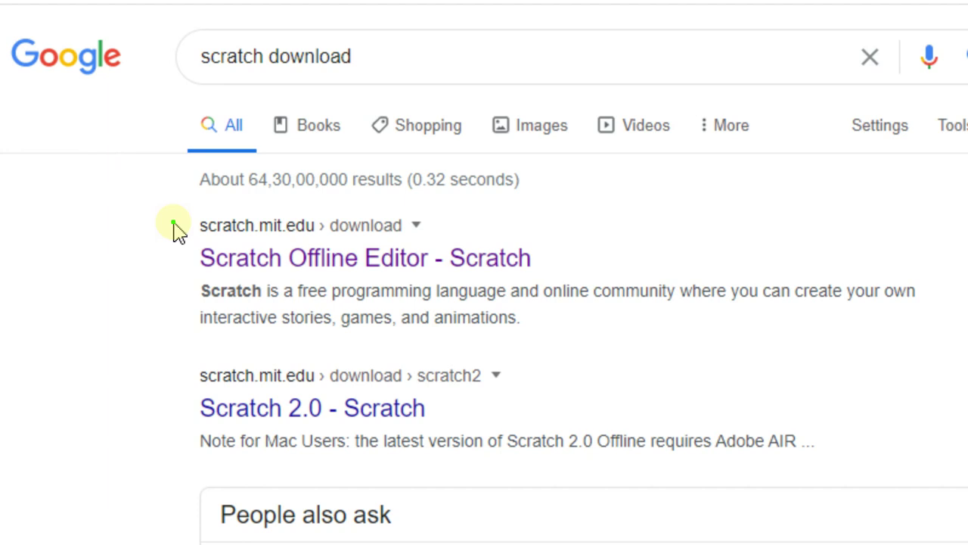
Step: Open the 'Scratch Offline Editor - Scratch' search result
drag(173, 223, 480, 278)
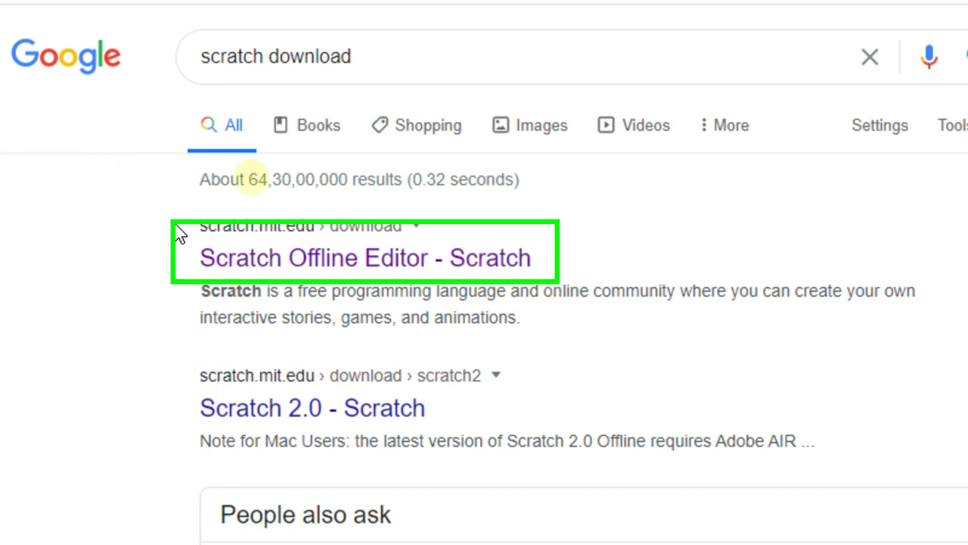
click(323, 264)
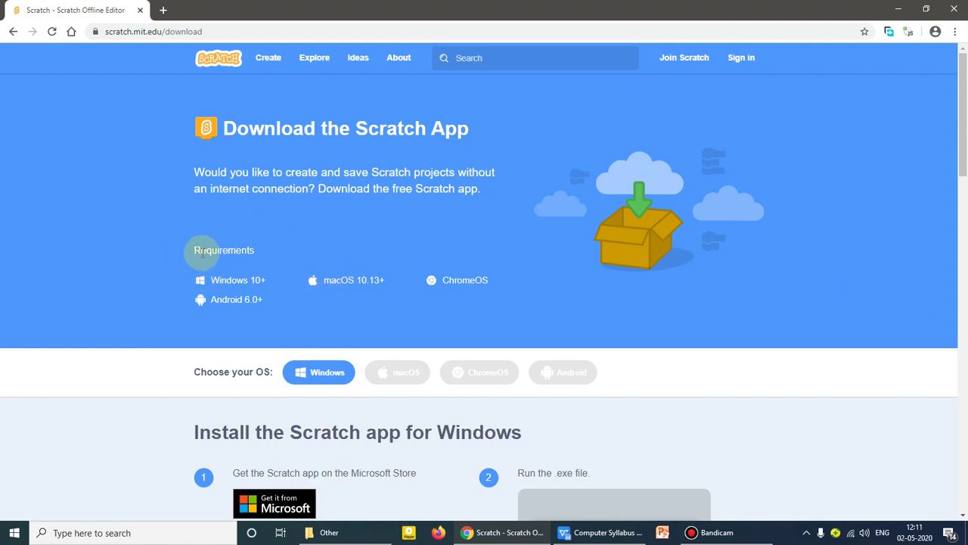
Step: Select Windows as the operating system and review its Scratch app install options
scroll(314, 277, down, 1)
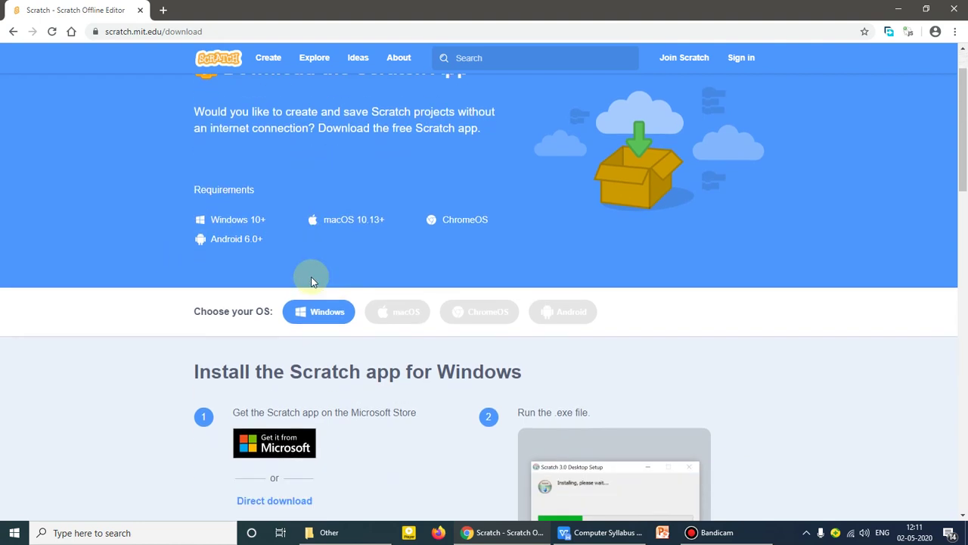
click(287, 311)
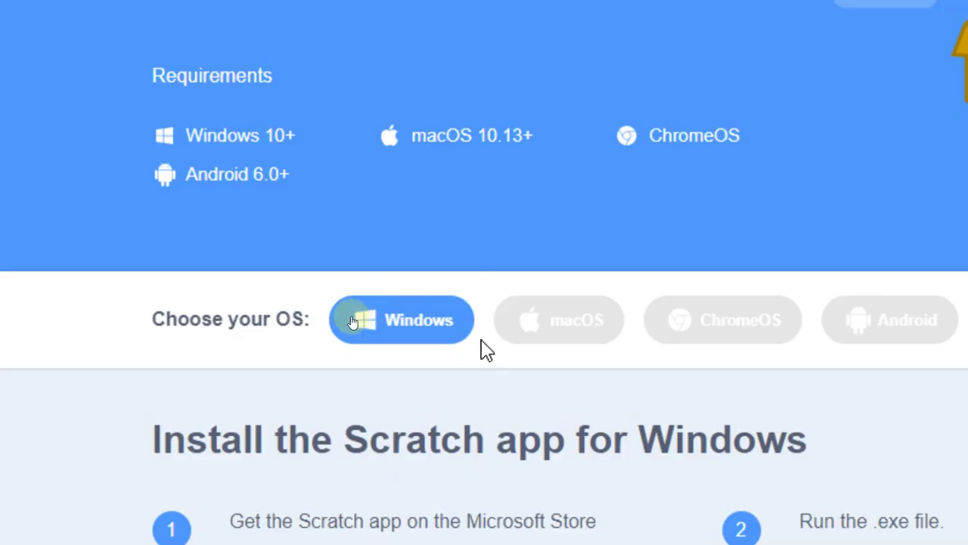
scroll(312, 332, down, 4)
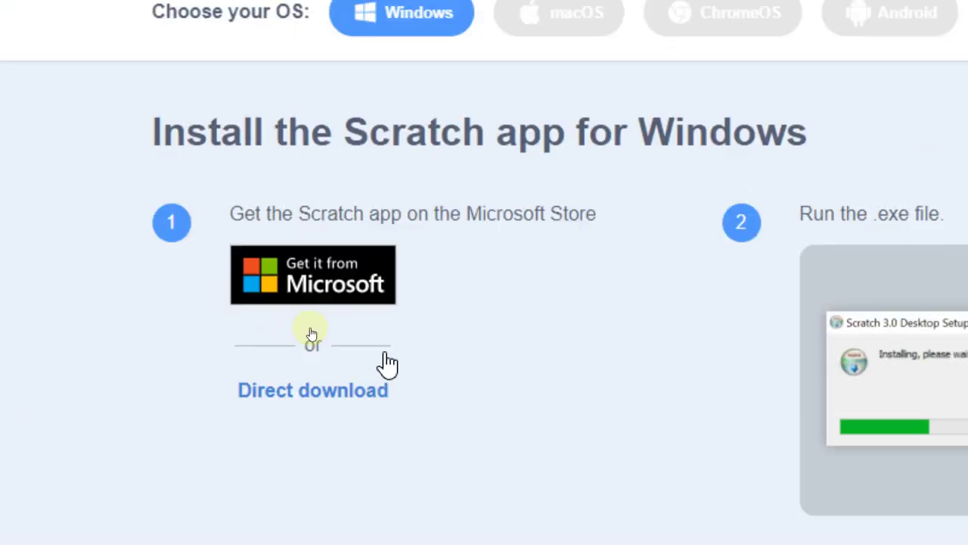
scroll(307, 249, up, 1)
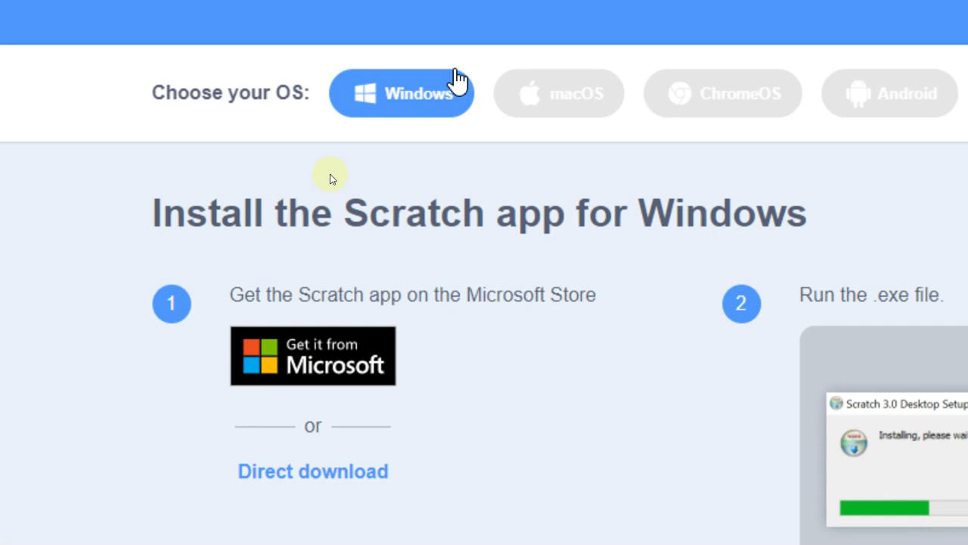
scroll(317, 185, up, 1)
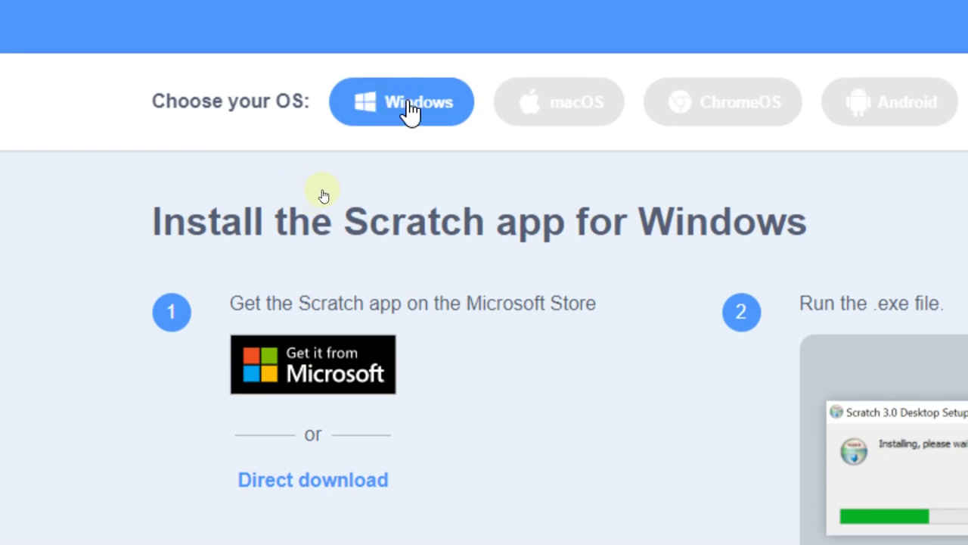
scroll(313, 409, down, 1)
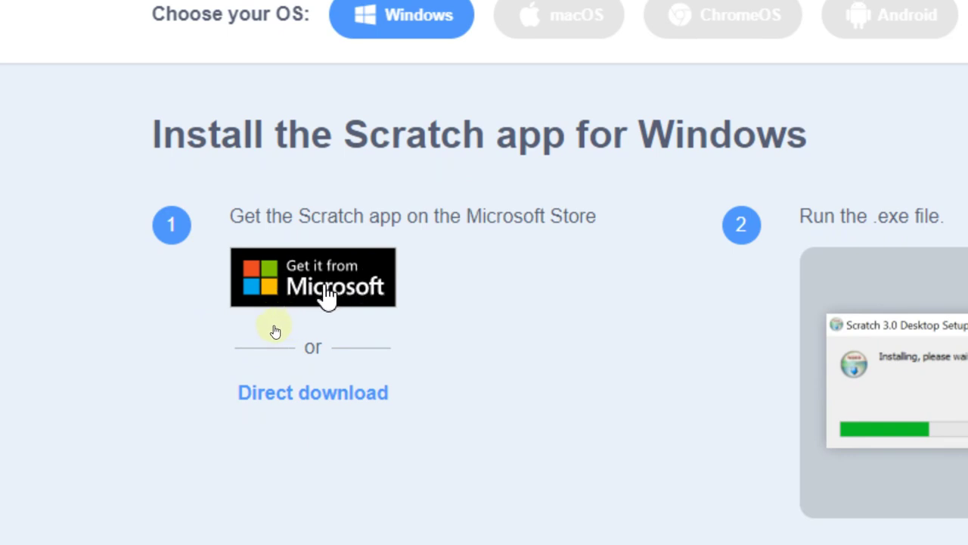
click(264, 382)
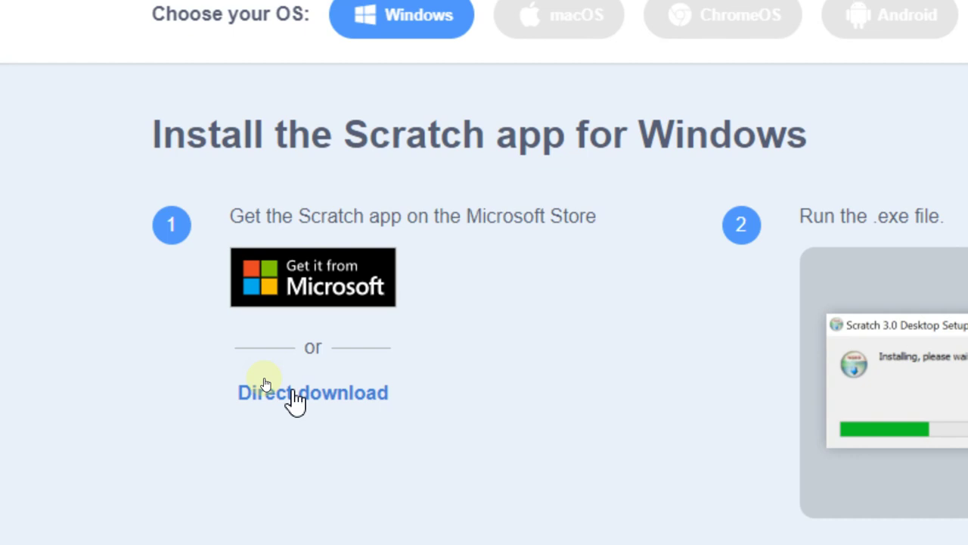
click(336, 382)
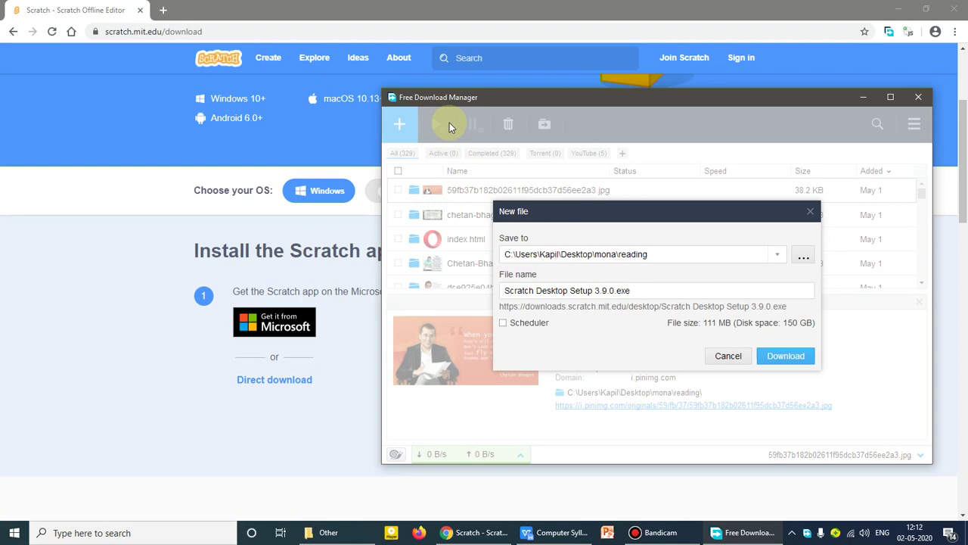
click(726, 355)
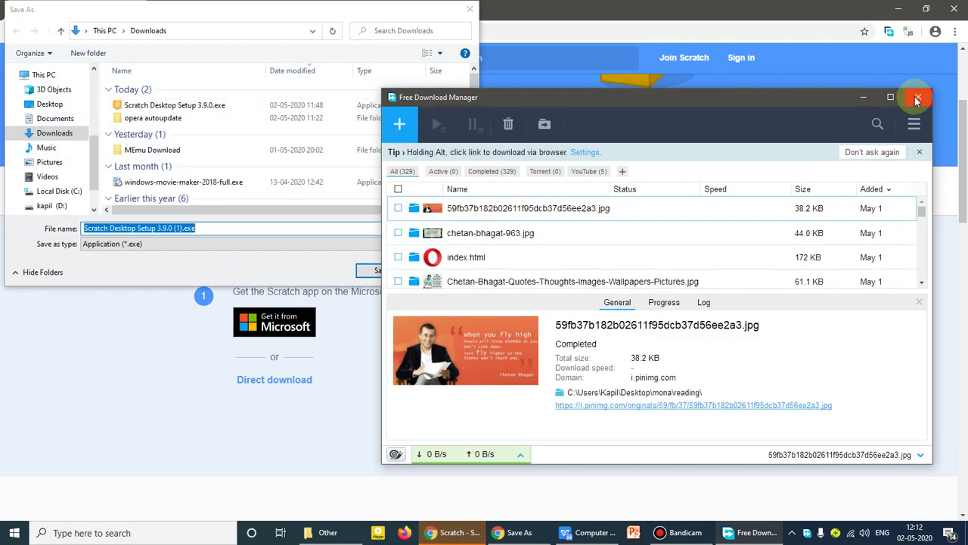
click(919, 96)
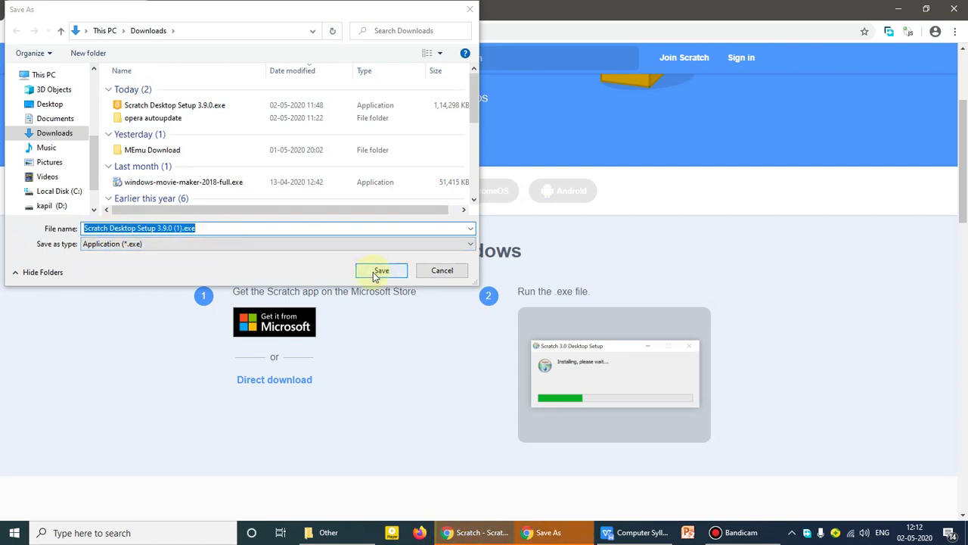
click(441, 271)
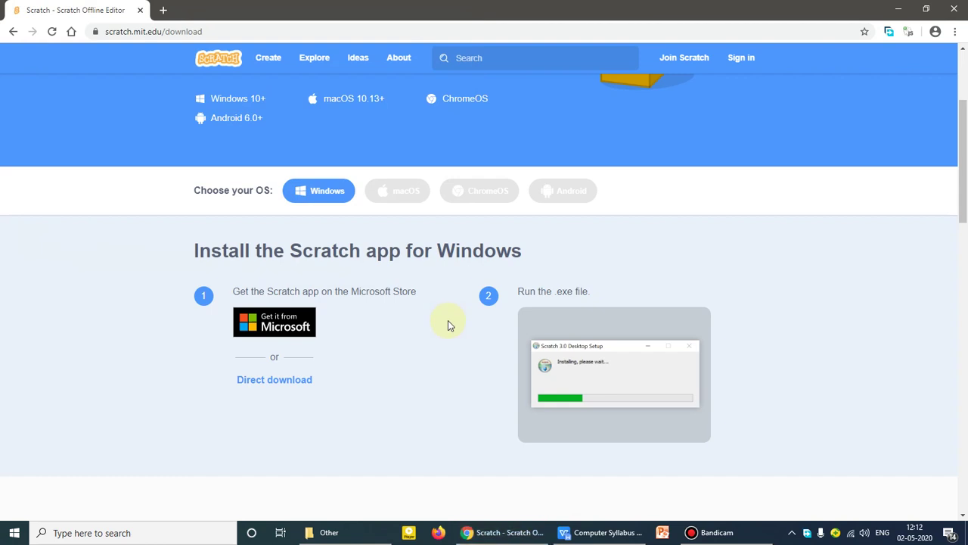